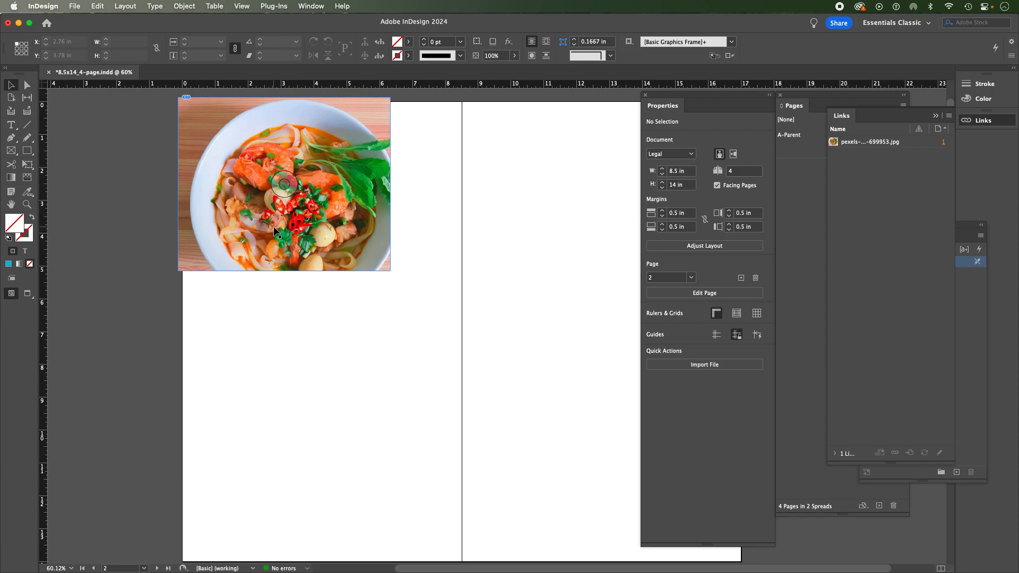
# Step: Check the placed photo's full extent beyond its frame and examine the Adobe PDF (Print) compression settings without exporting
pyautogui.click(287, 185)
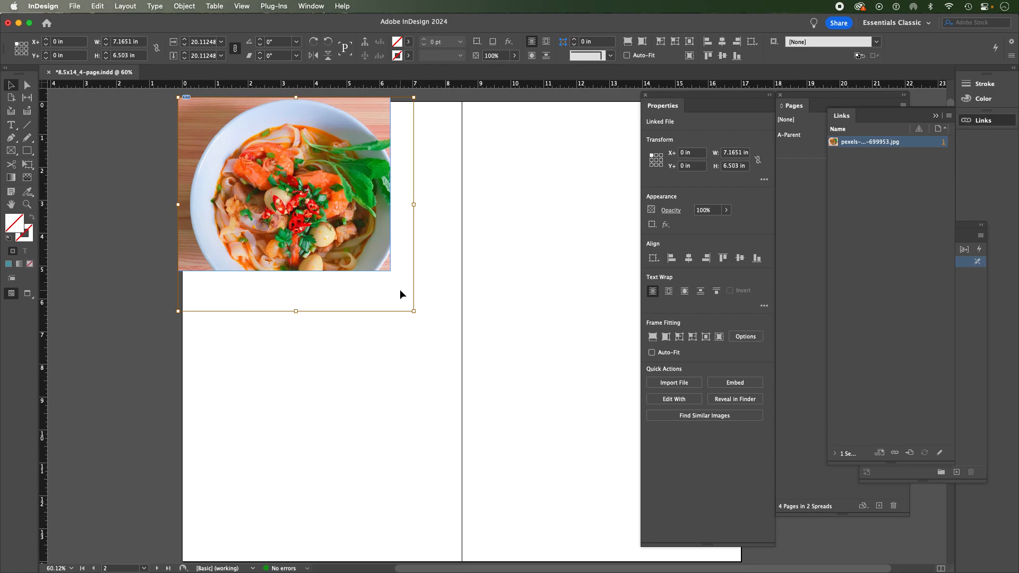
pyautogui.click(151, 240)
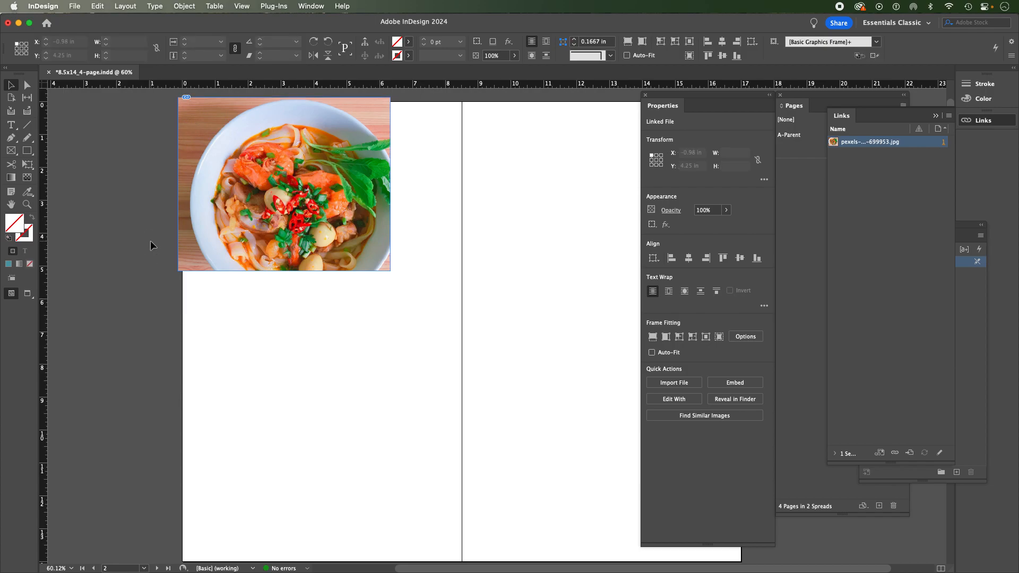
pyautogui.click(75, 5)
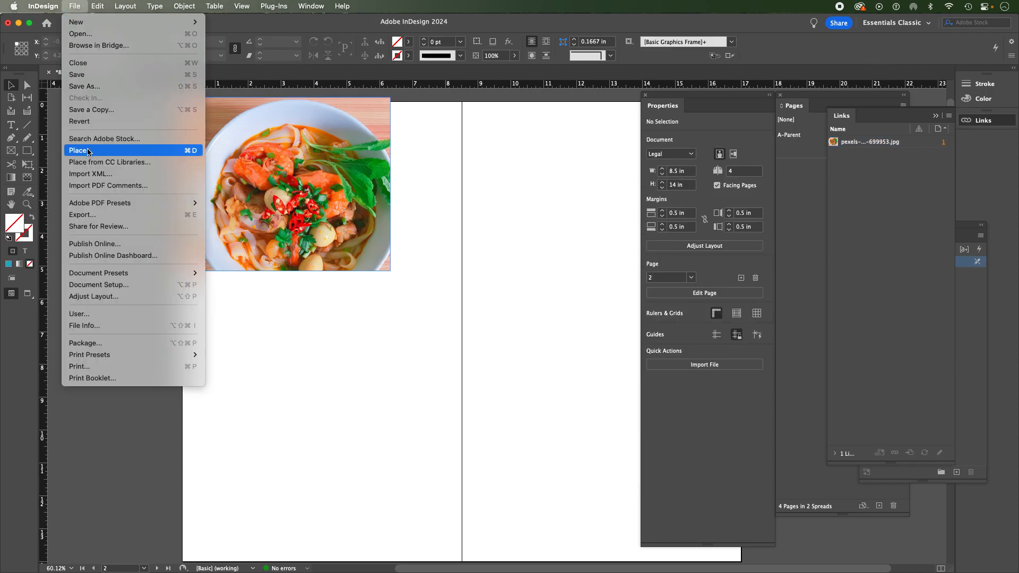
pyautogui.click(93, 215)
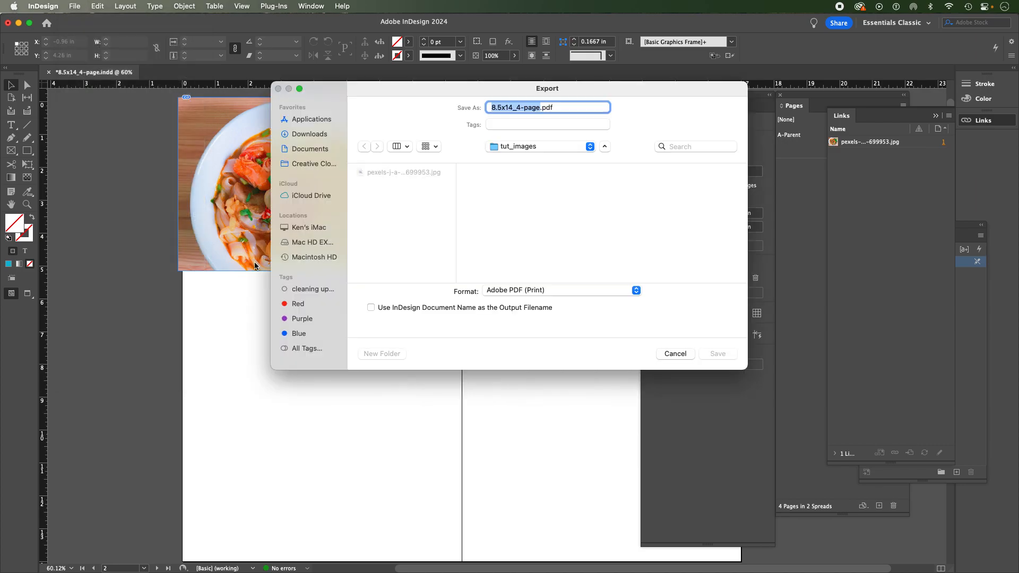
pyautogui.click(719, 355)
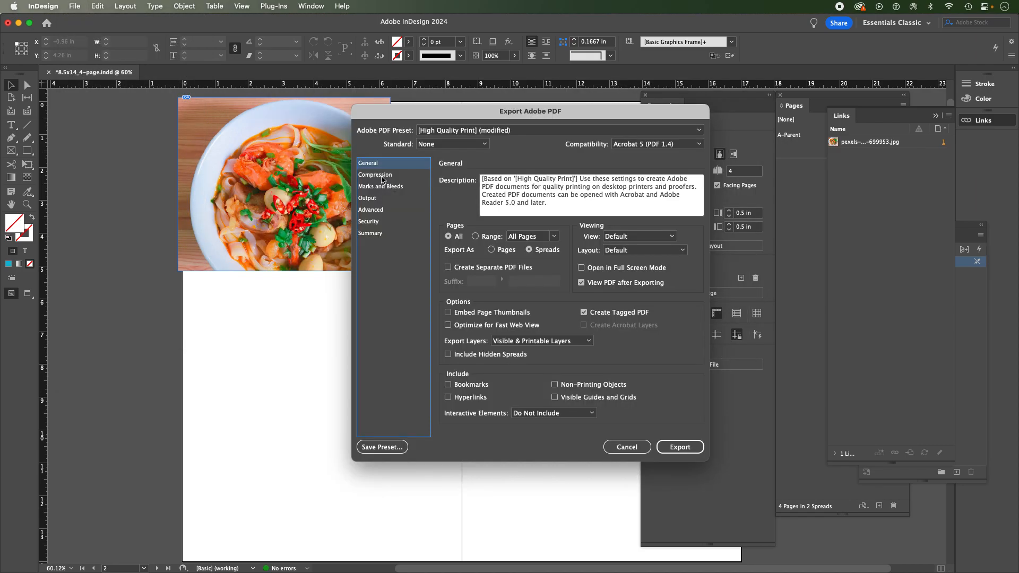
pyautogui.click(381, 176)
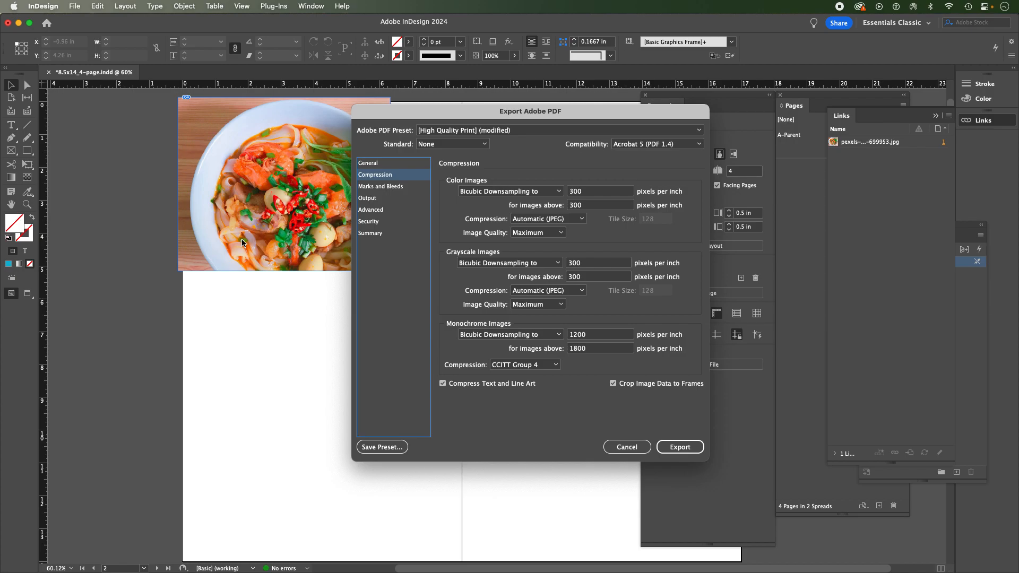
pyautogui.click(627, 447)
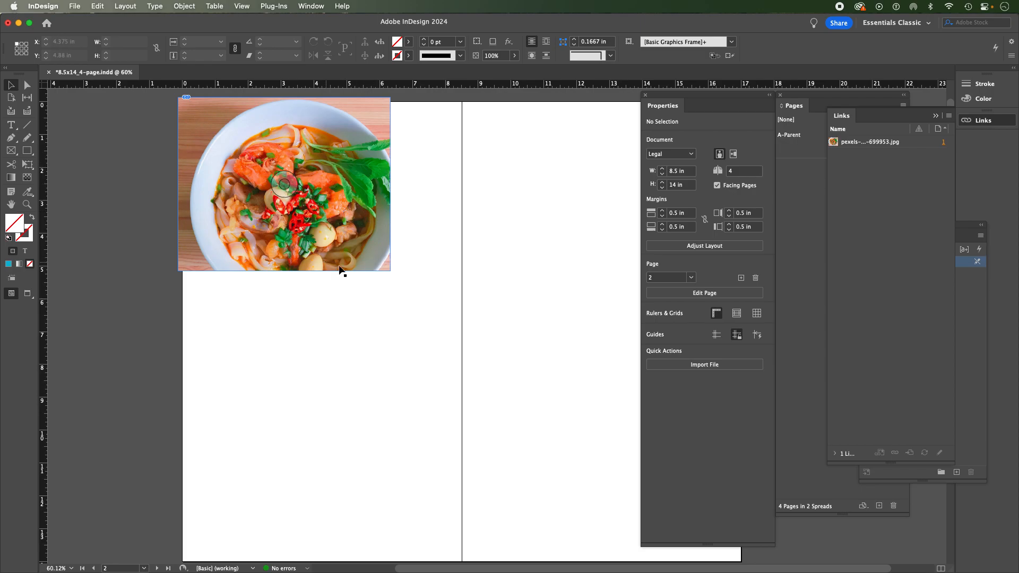
# Step: Compare the photo's content with its frame, keeping the Properties panel close by, and look up the frame's width
pyautogui.click(285, 183)
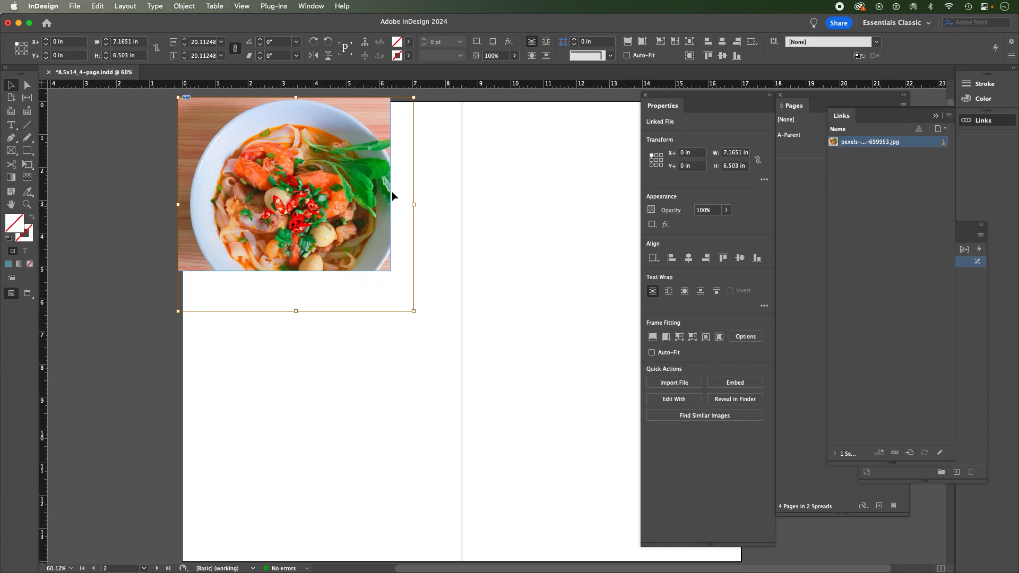
pyautogui.moveTo(727, 95); pyautogui.dragTo(548, 93)
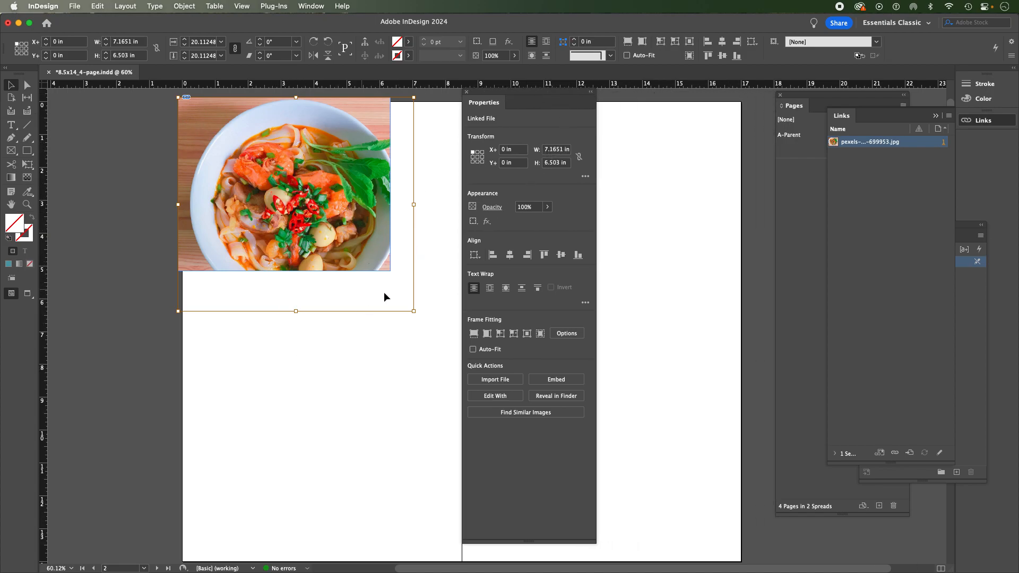
pyautogui.click(11, 86)
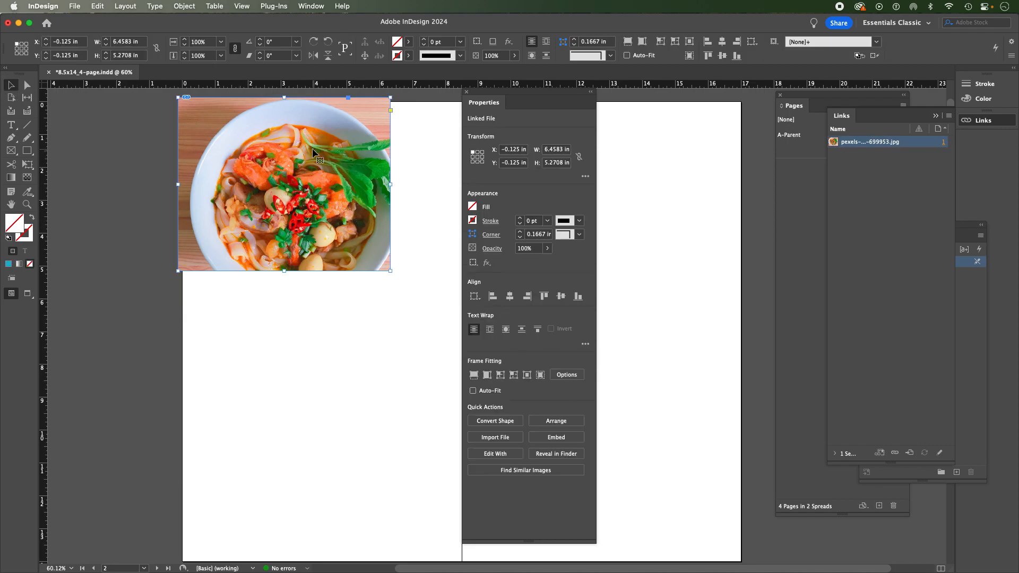
pyautogui.moveTo(514, 95); pyautogui.dragTo(458, 95)
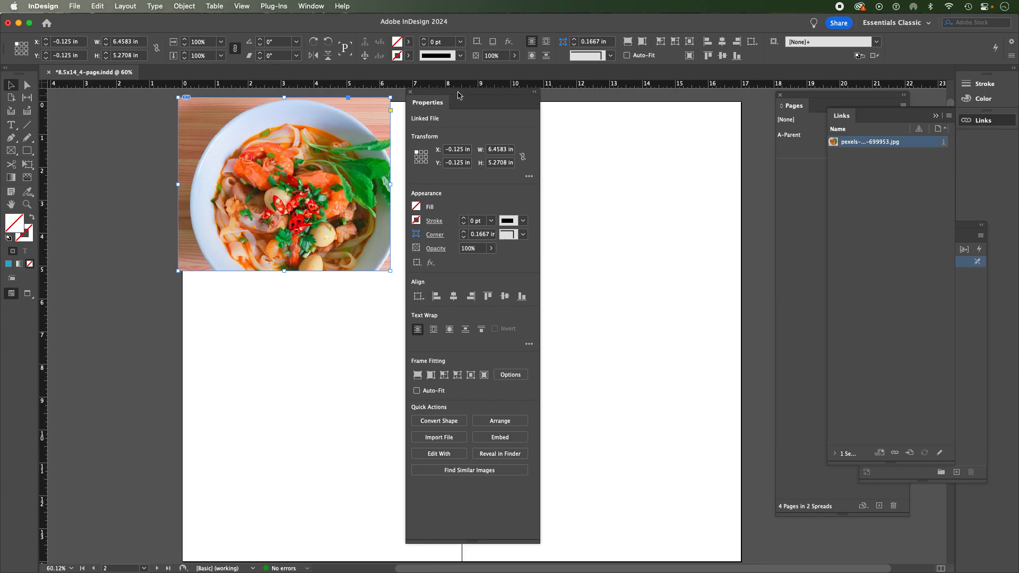
pyautogui.doubleClick(496, 152)
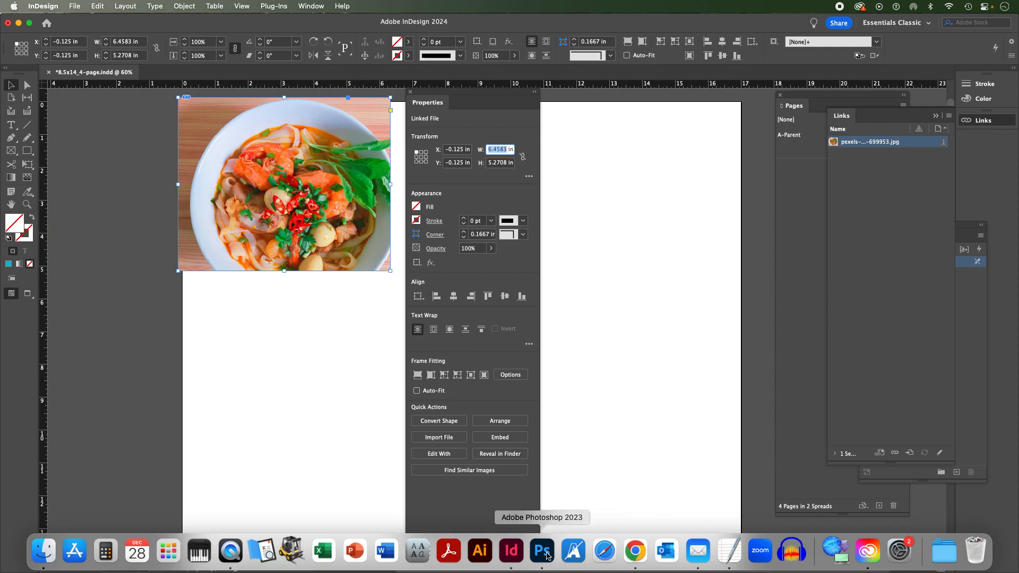
# Step: Switch to Photoshop and set the Crop tool to W x H x Resolution with px/in as the resolution unit
pyautogui.click(548, 554)
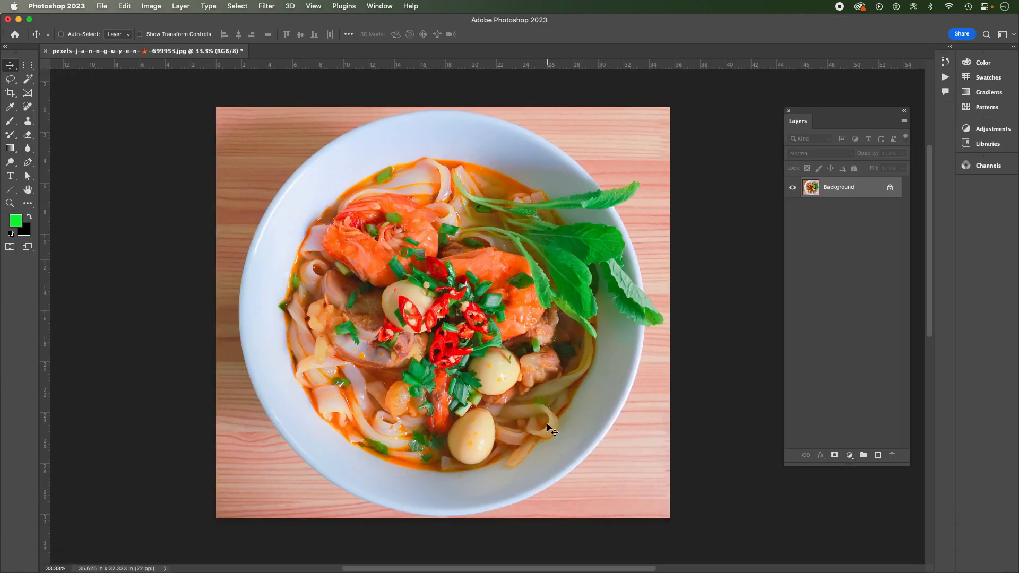
pyautogui.click(11, 94)
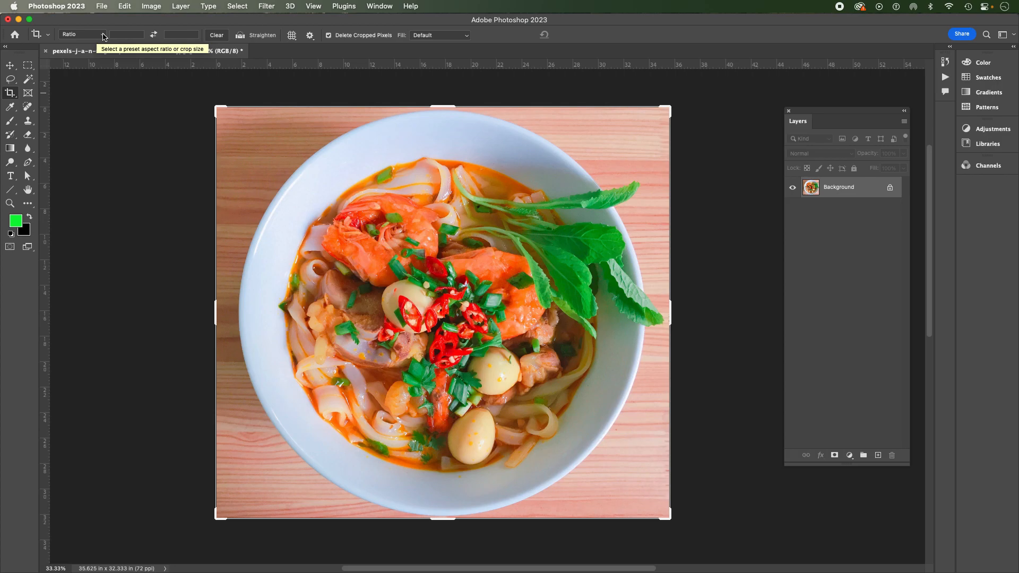
pyautogui.click(83, 34)
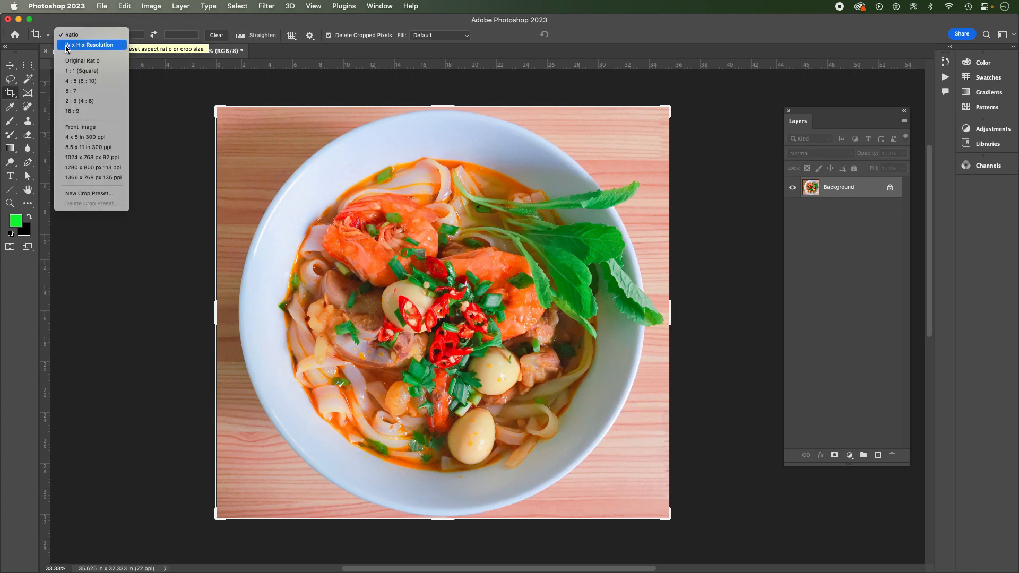
pyautogui.click(102, 45)
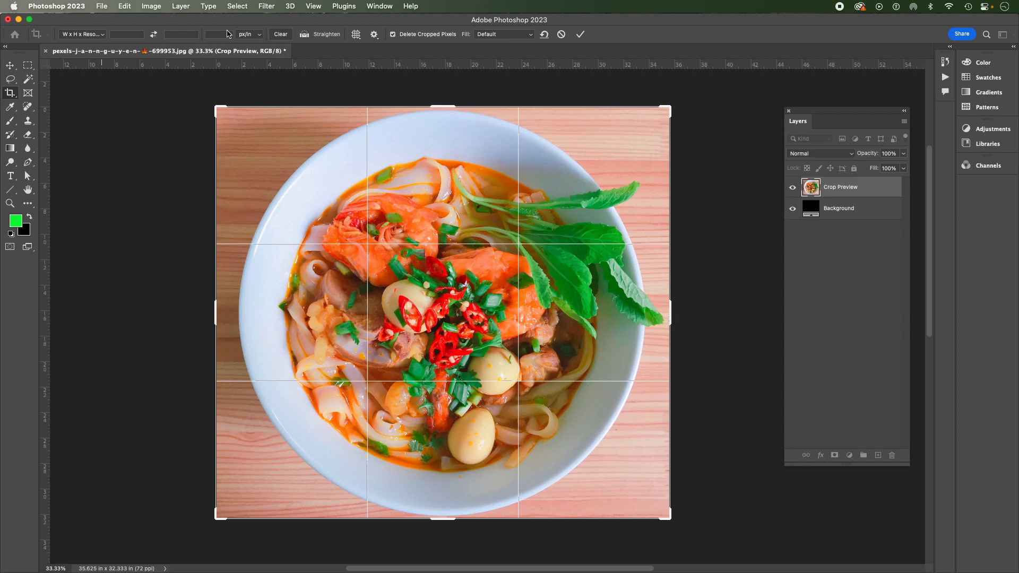
pyautogui.click(260, 35)
pyautogui.click(252, 36)
# Step: Set the crop to 6.4583 in wide by 5.2708 in high at 300 px/in, taking the height from the InDesign frame
pyautogui.click(129, 35)
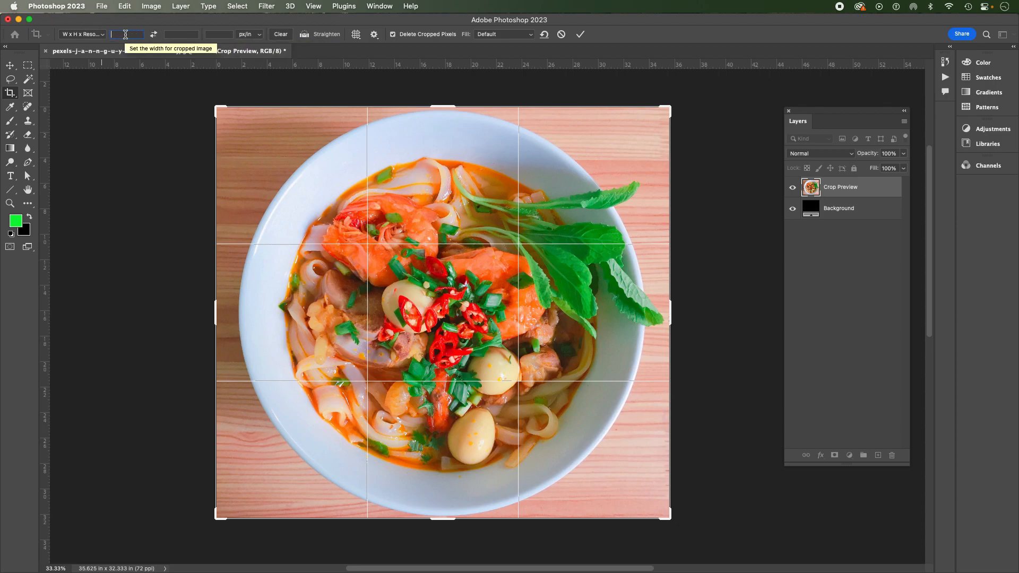
pyautogui.write('6.4583')
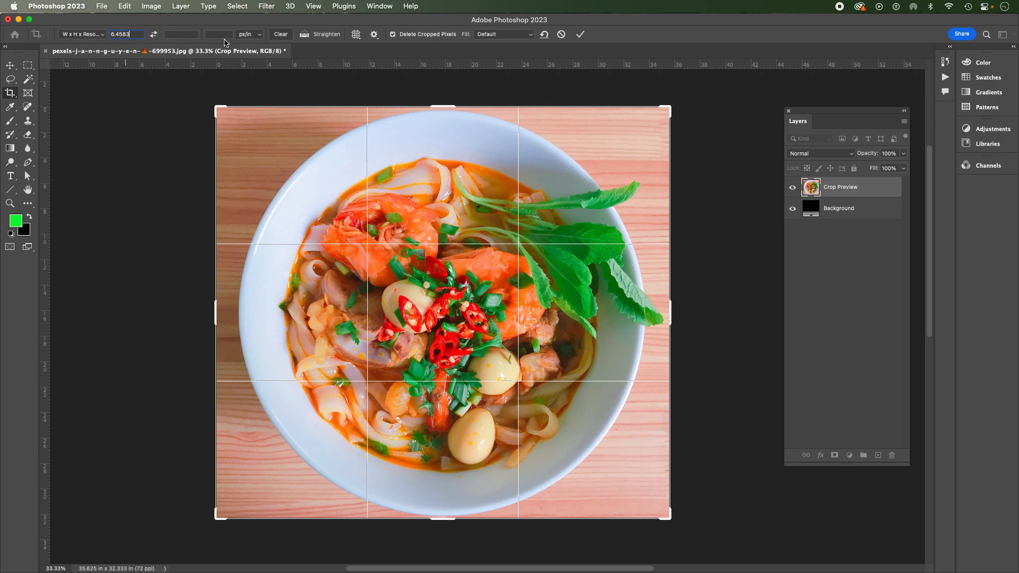
pyautogui.moveTo(387, 572)
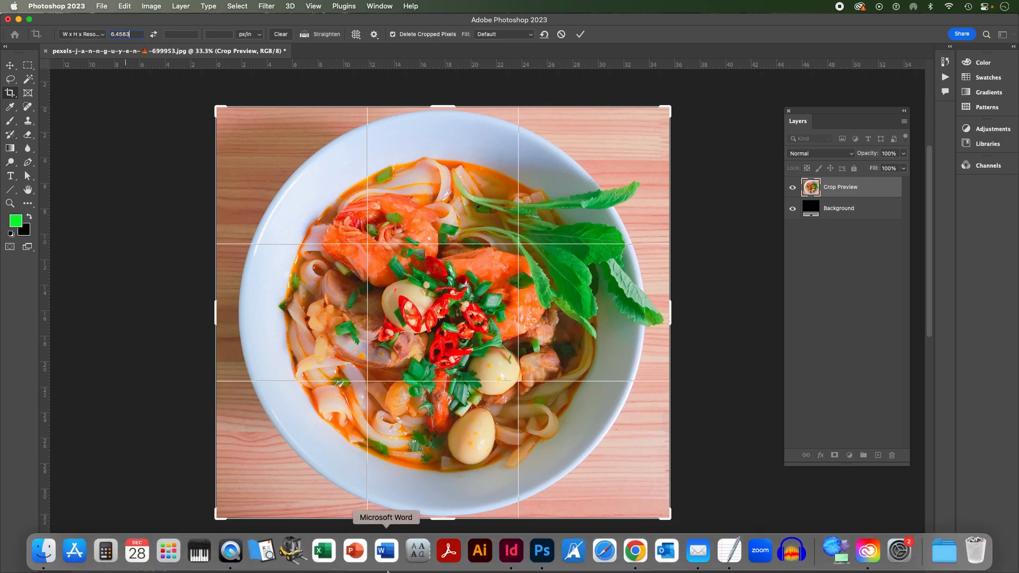
pyautogui.click(499, 557)
pyautogui.click(494, 165)
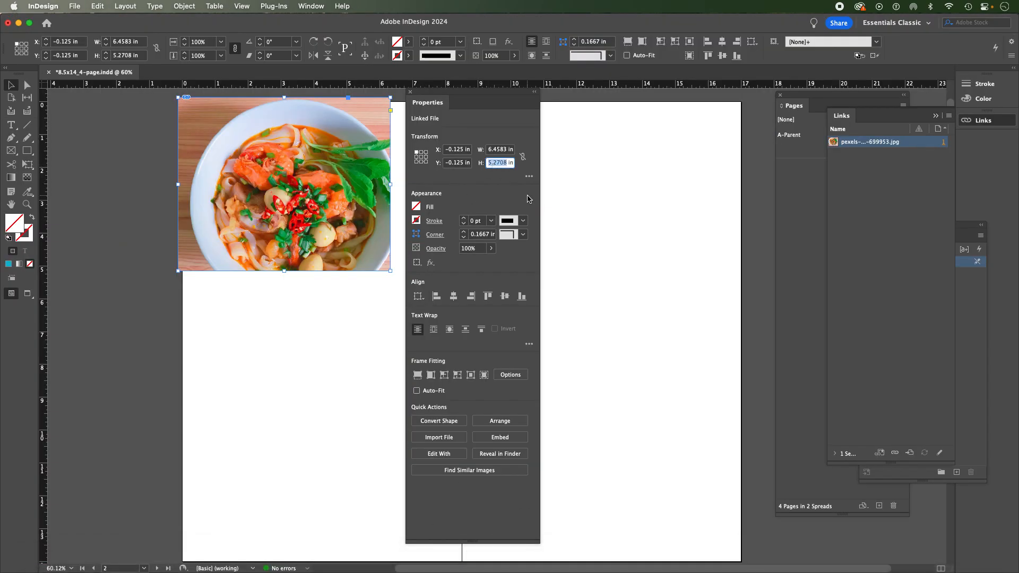
pyautogui.click(545, 555)
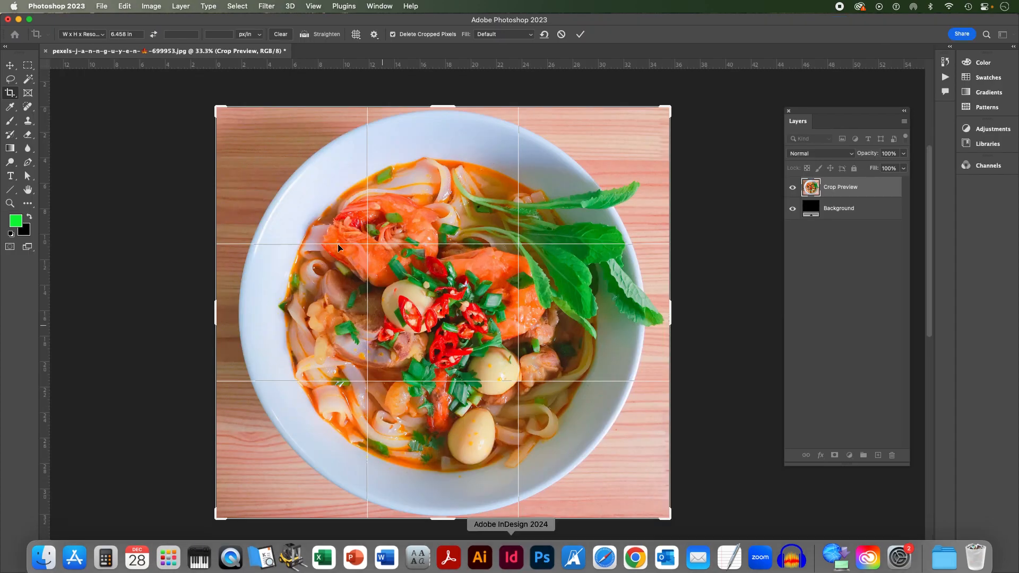
pyautogui.click(180, 36)
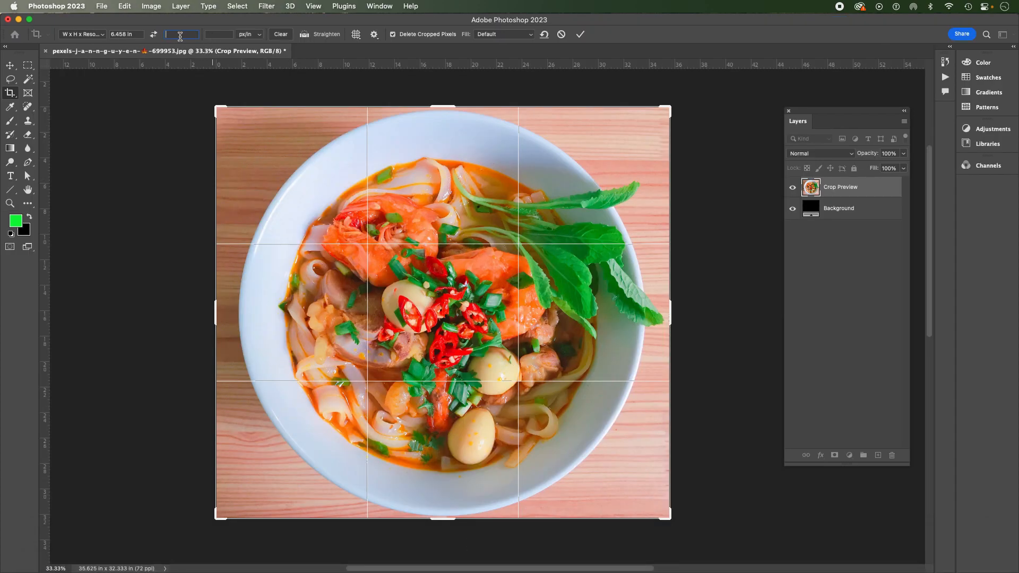
pyautogui.write('5.276')
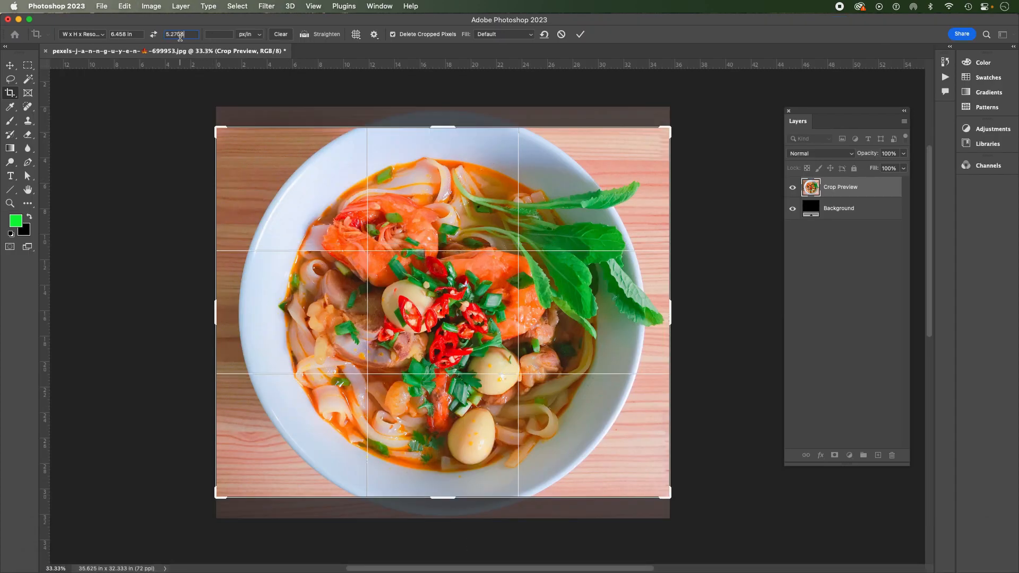
pyautogui.click(220, 36)
pyautogui.write('300')
# Step: Switch to InDesign and check how the photo's content is cropped by its frame, moving the Properties panel clear of it
pyautogui.click(511, 552)
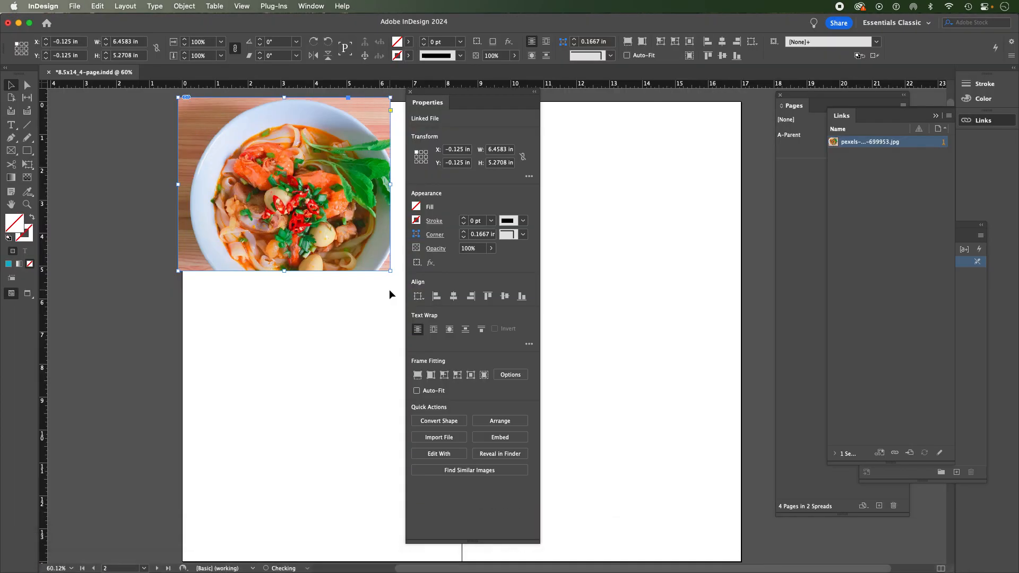
pyautogui.click(284, 319)
pyautogui.click(284, 184)
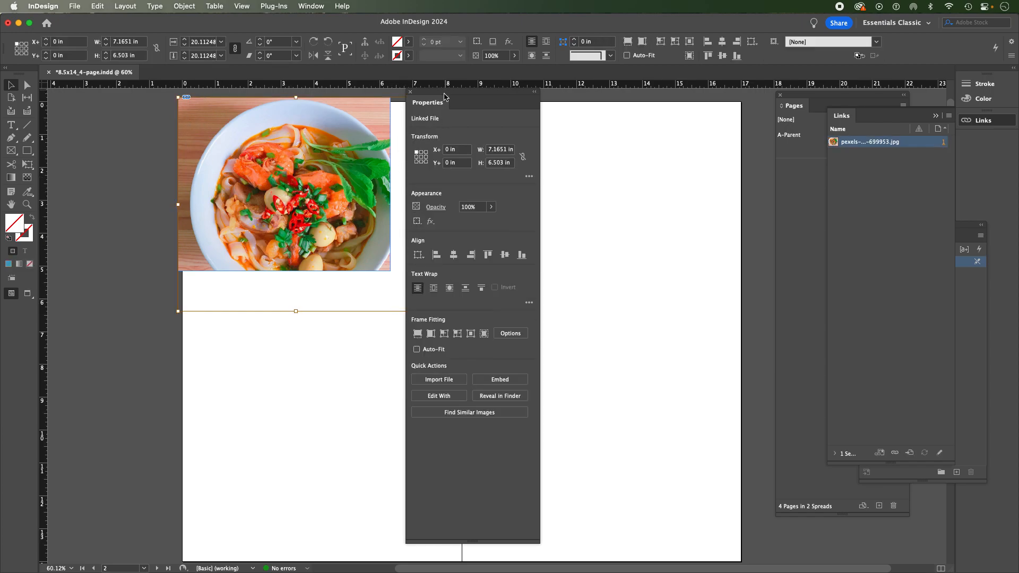
pyautogui.moveTo(445, 97); pyautogui.dragTo(620, 104)
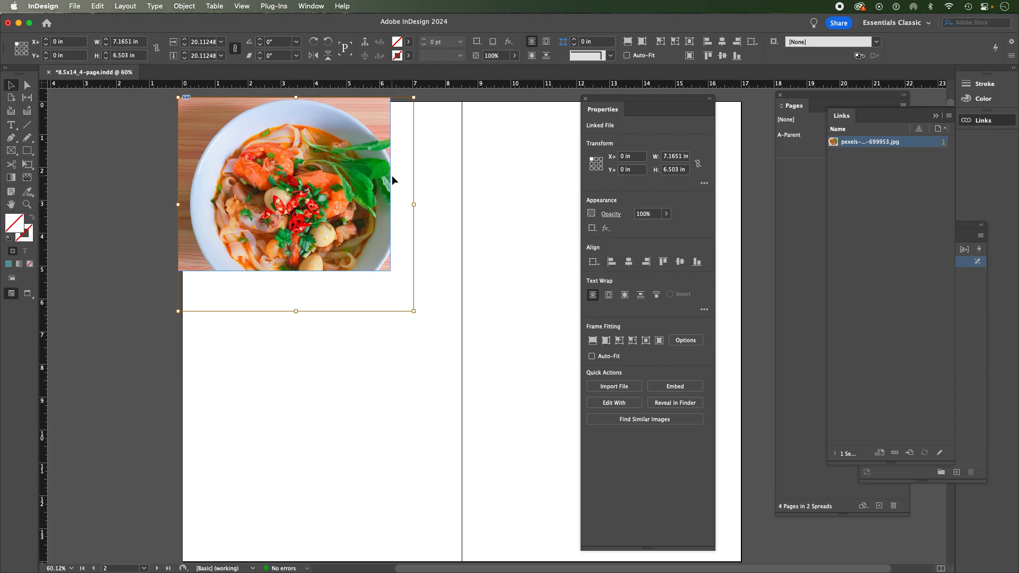
# Step: Switch to Photoshop, tighten the crop so the bowl is cut off at its right and bottom edges, and apply it
pyautogui.moveTo(588, 572)
pyautogui.click(543, 562)
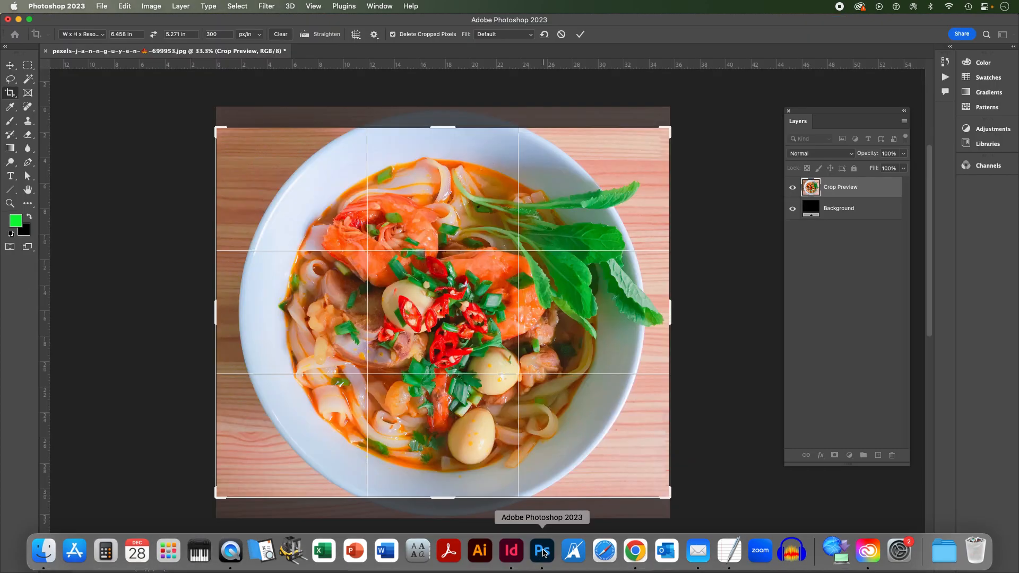
pyautogui.moveTo(563, 262); pyautogui.dragTo(563, 281)
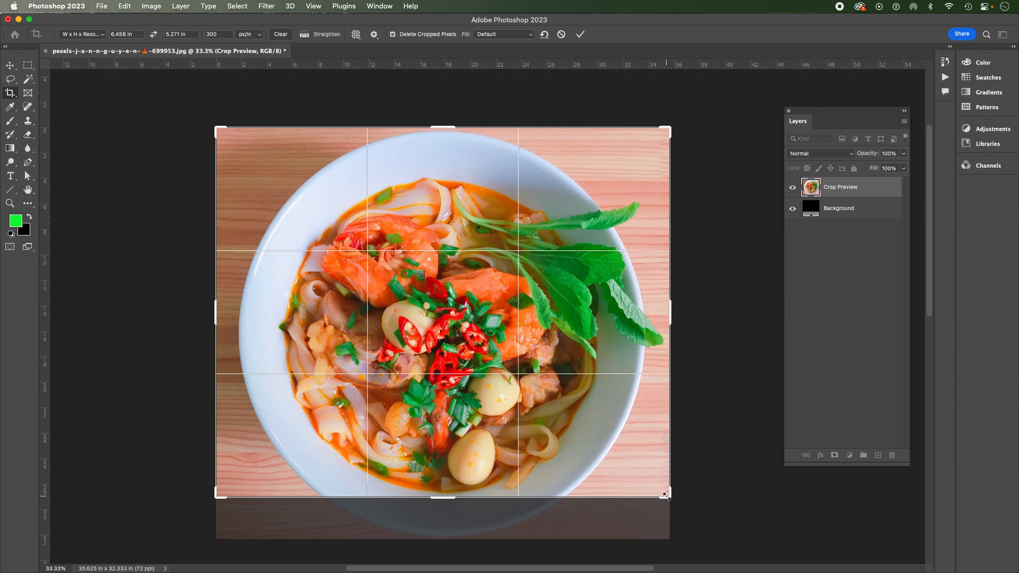
pyautogui.moveTo(666, 496); pyautogui.dragTo(650, 479)
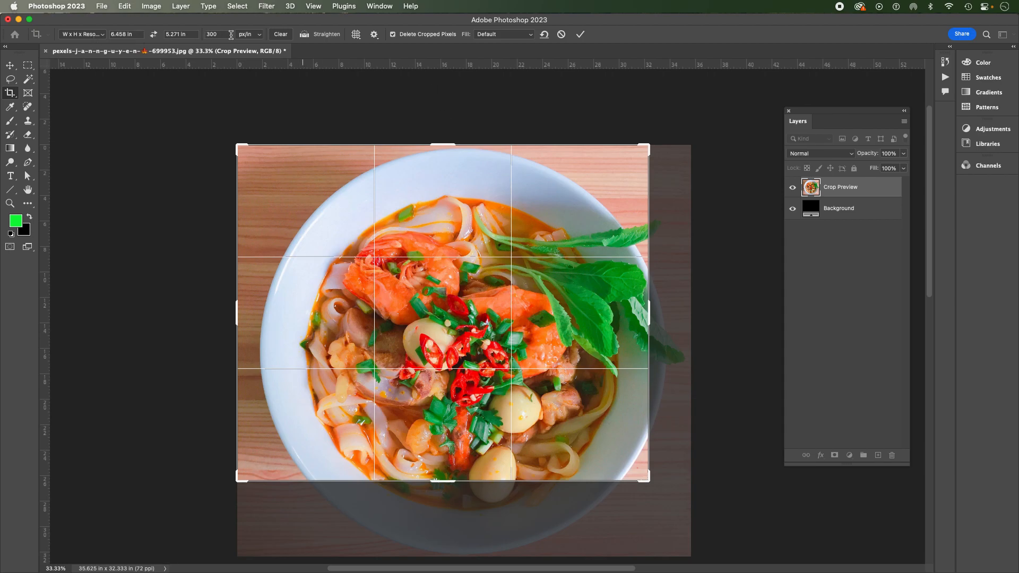
pyautogui.click(582, 36)
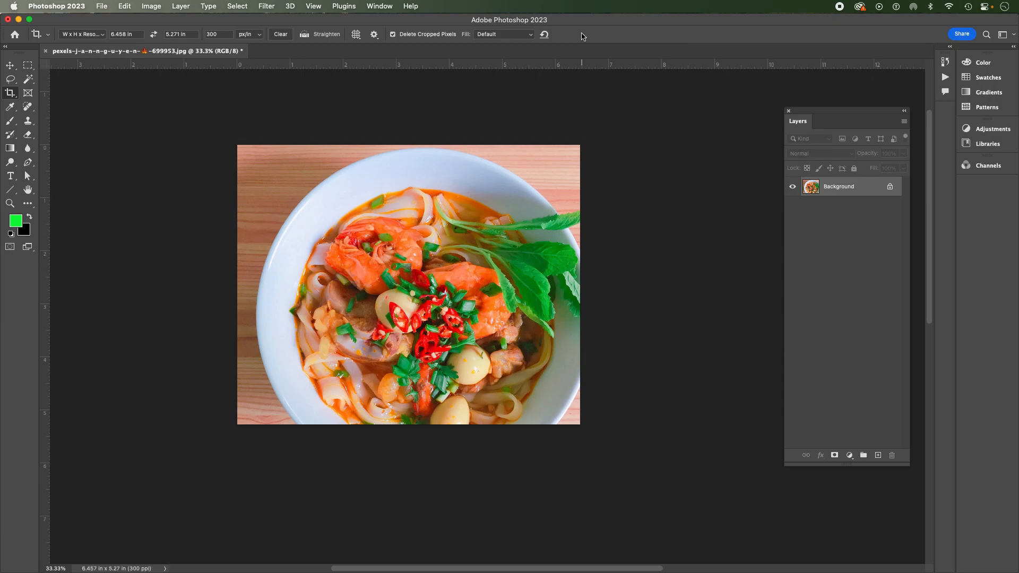